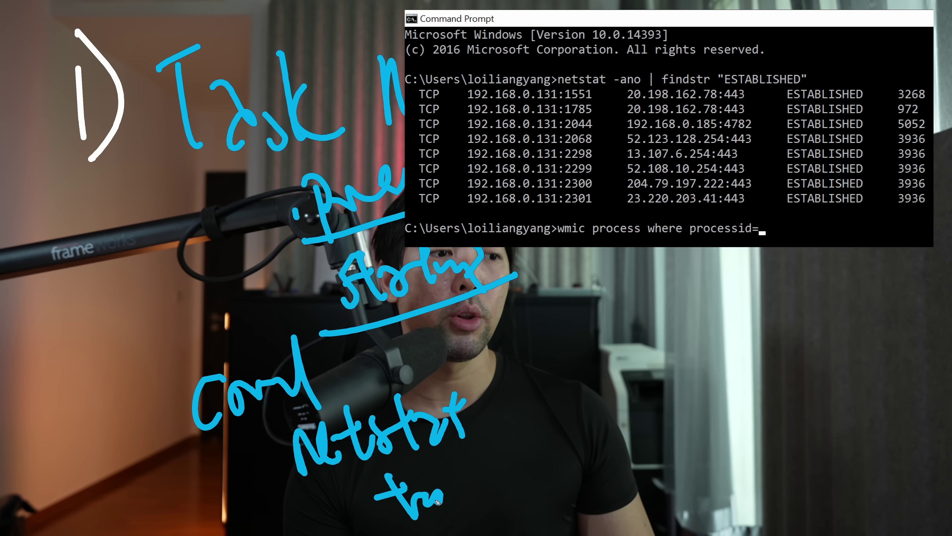
mouse_move(448, 450)
mouse_down()
mouse_move(455, 489)
mouse_move(513, 474)
mouse_move(531, 480)
mouse_up()
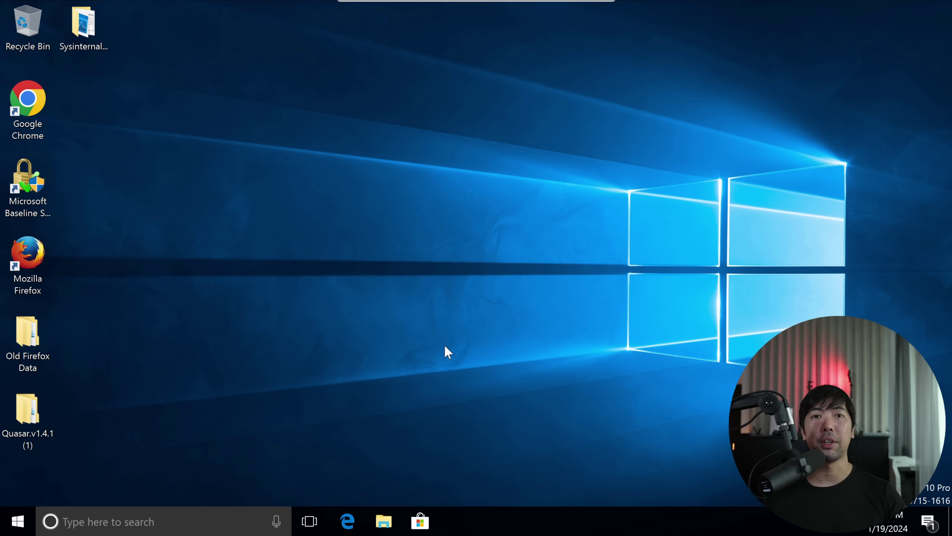
click(38, 409)
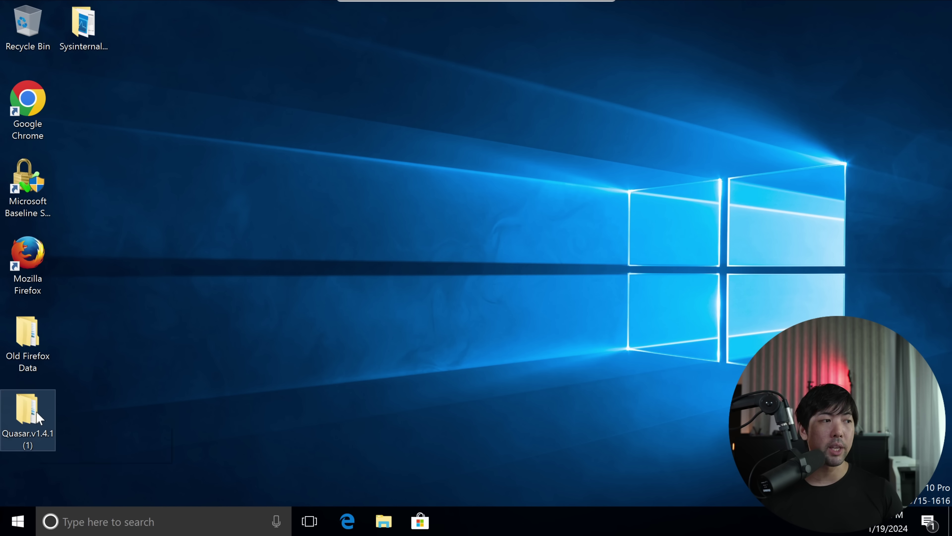
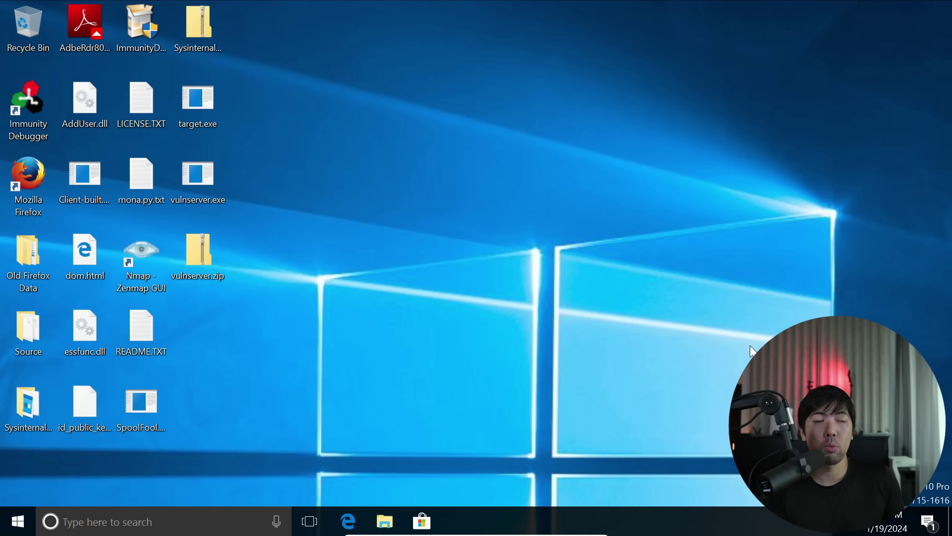
Open Task Manager maximized and select the Quasar Client entry among the startup programs.
right_click(481, 516)
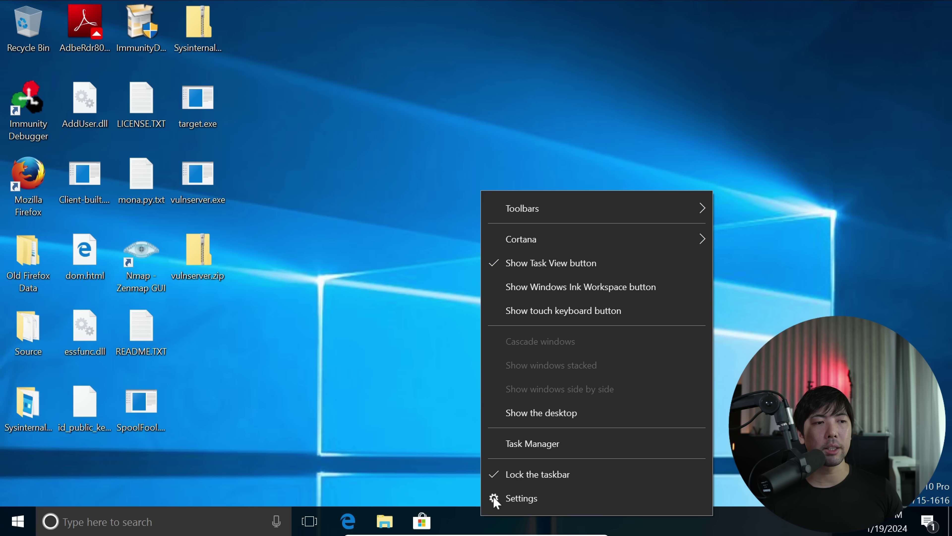
click(524, 444)
click(667, 16)
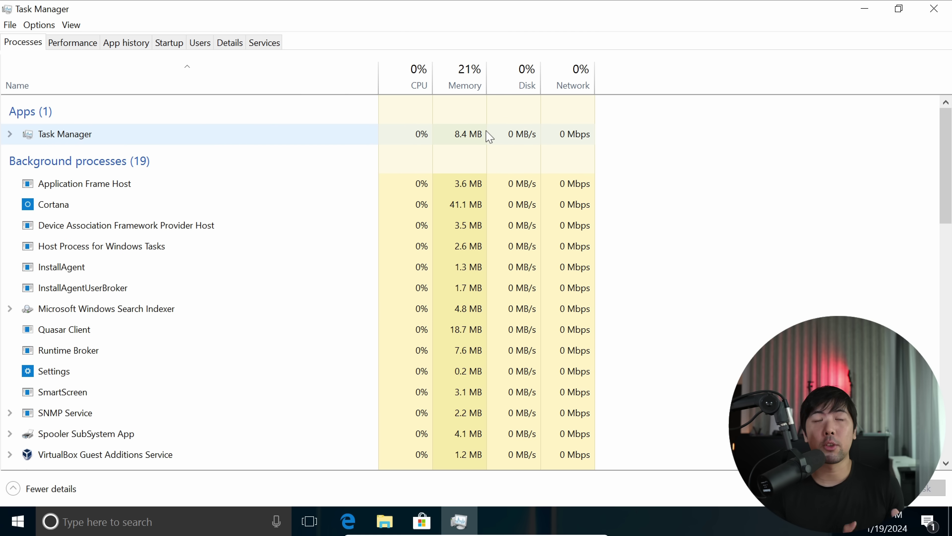
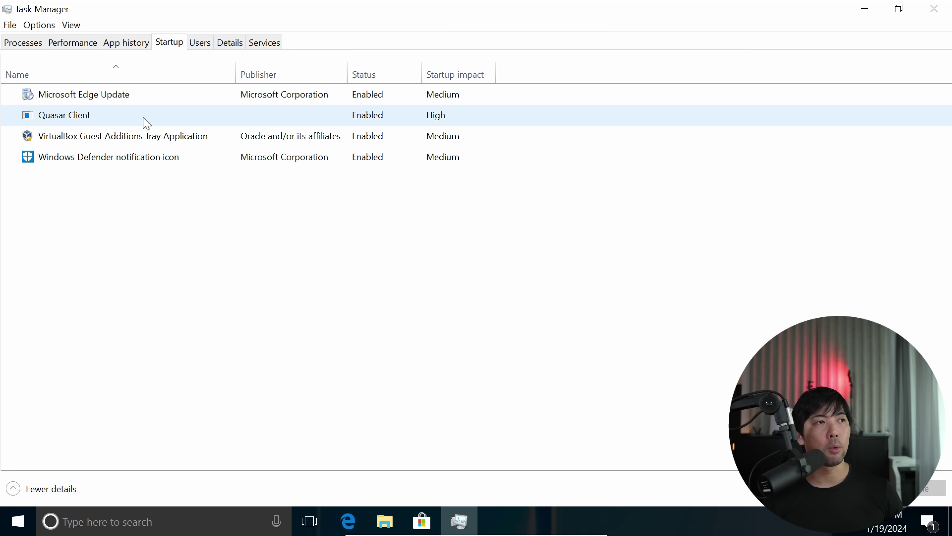
click(146, 122)
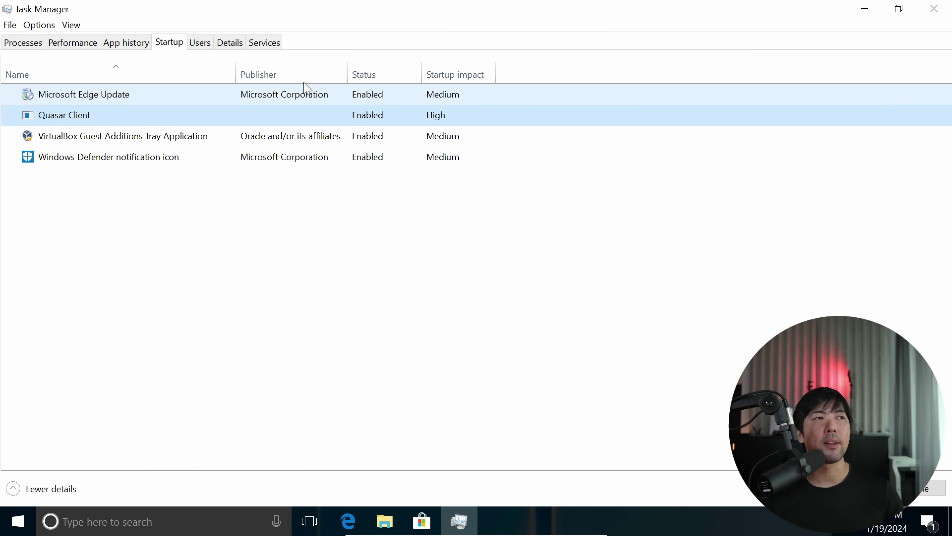
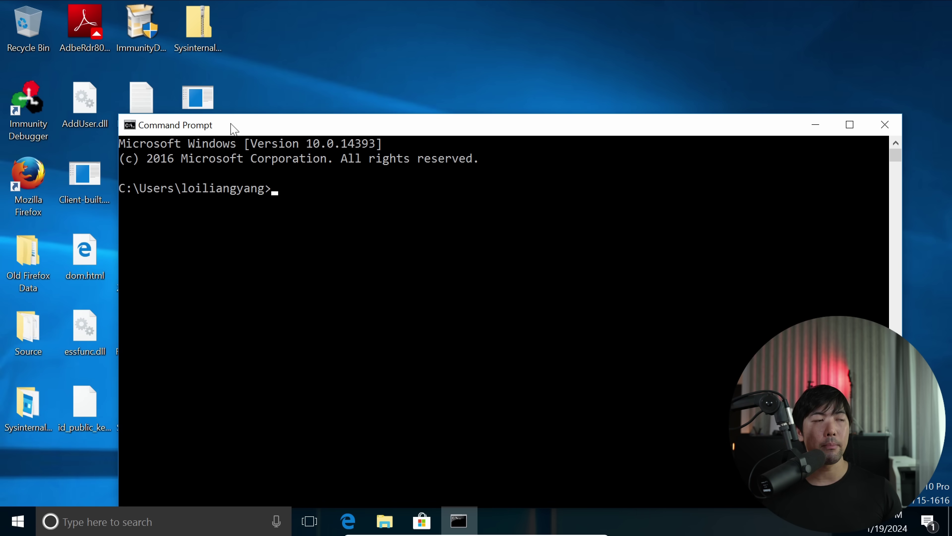
List the established network connections with their process IDs by running netstat -ano | findstr "ESTABLISHED" in a maximized Command Prompt.
double_click(232, 125)
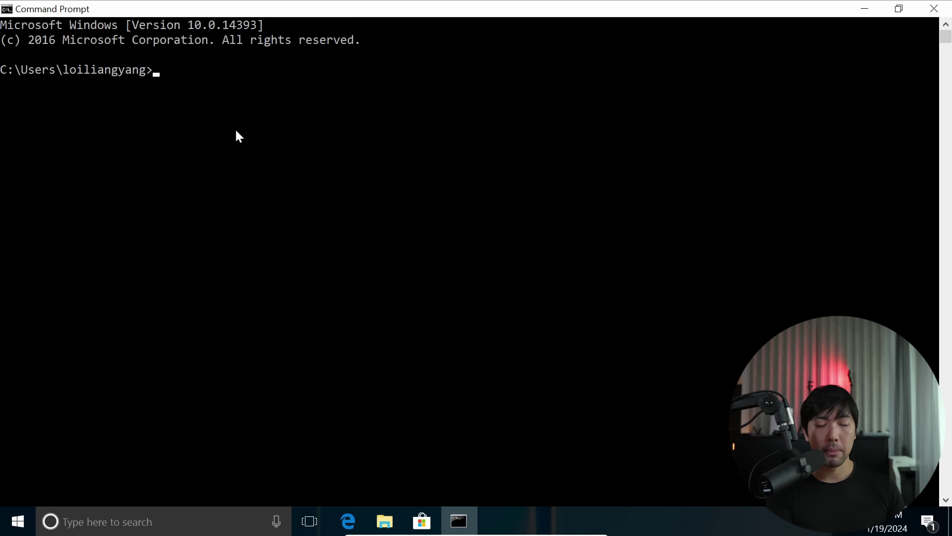
text(netstat )
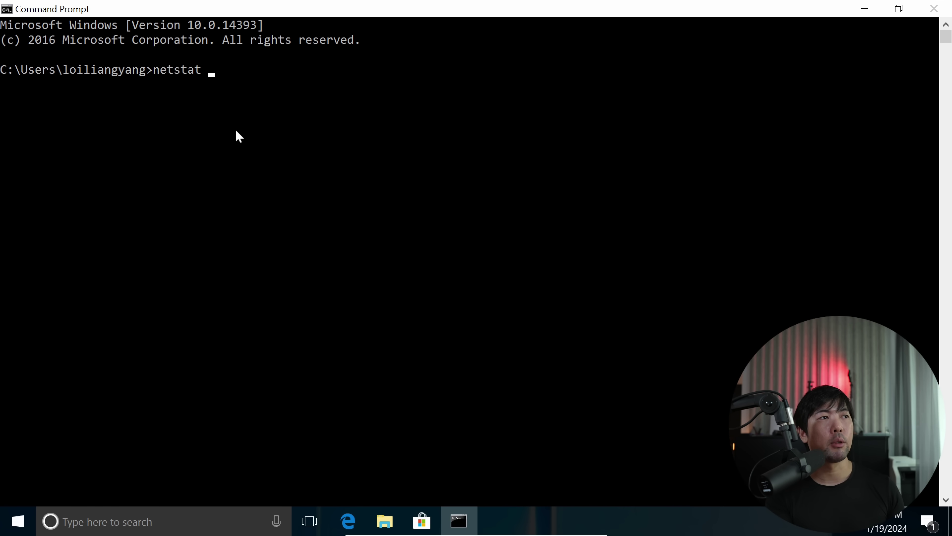
text(-ano | find)
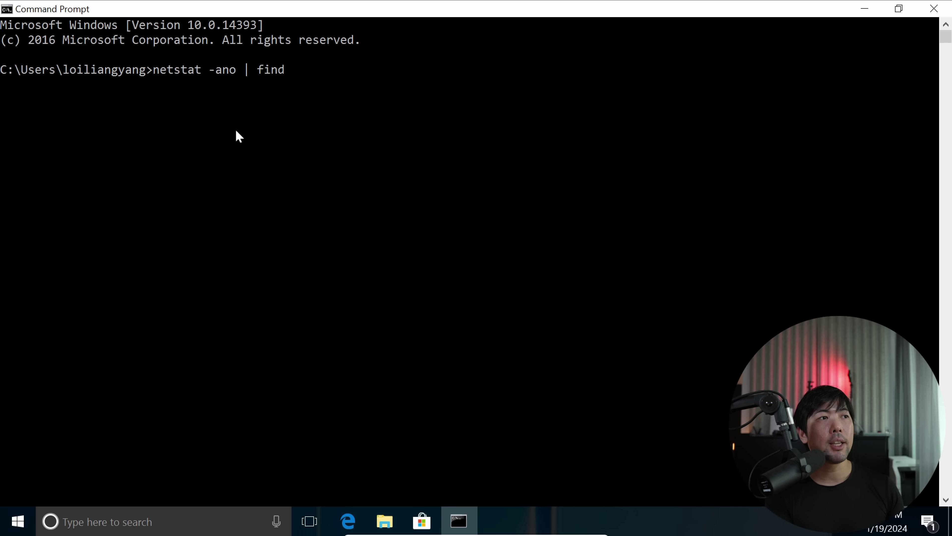
text(str "ESTABLISHED)
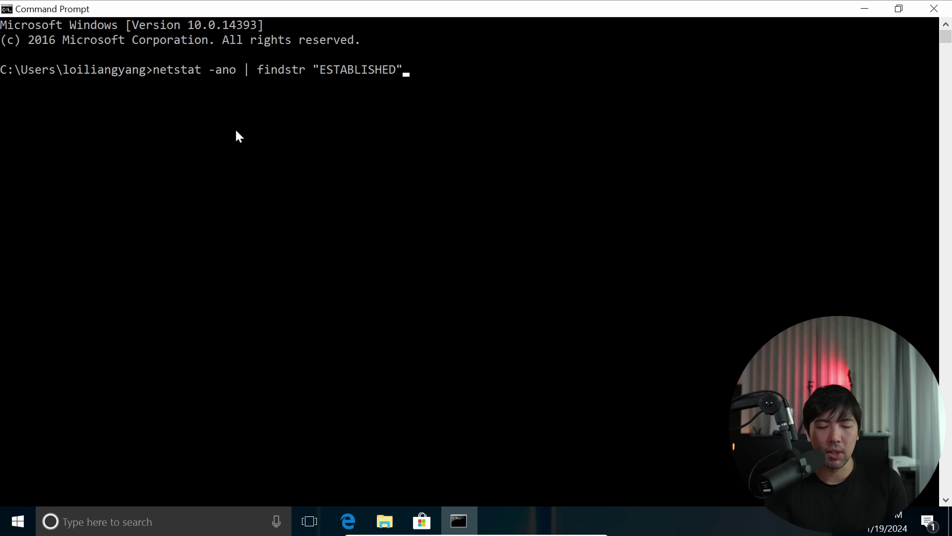
key(Return)
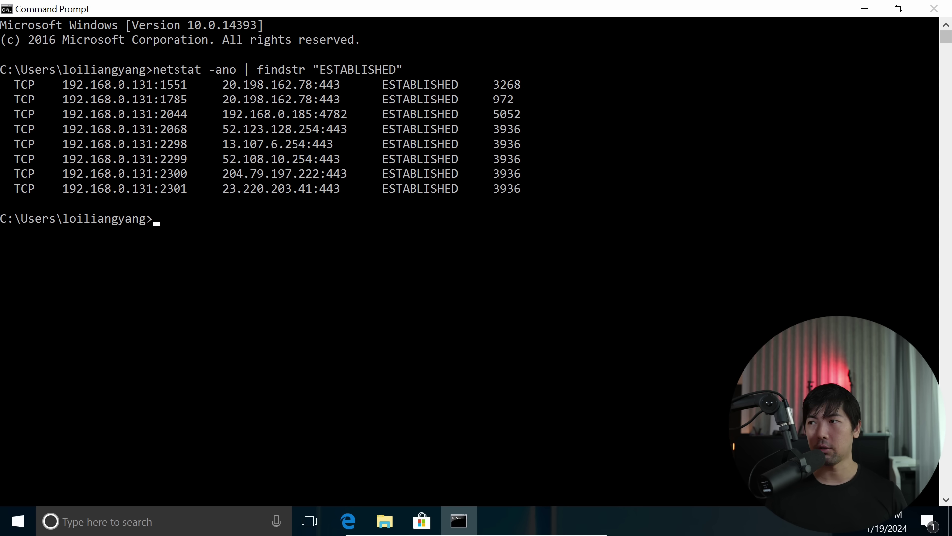
mouse_move(363, 97)
mouse_down()
mouse_move(349, 119)
mouse_move(371, 139)
mouse_move(517, 116)
mouse_move(602, 120)
mouse_up()
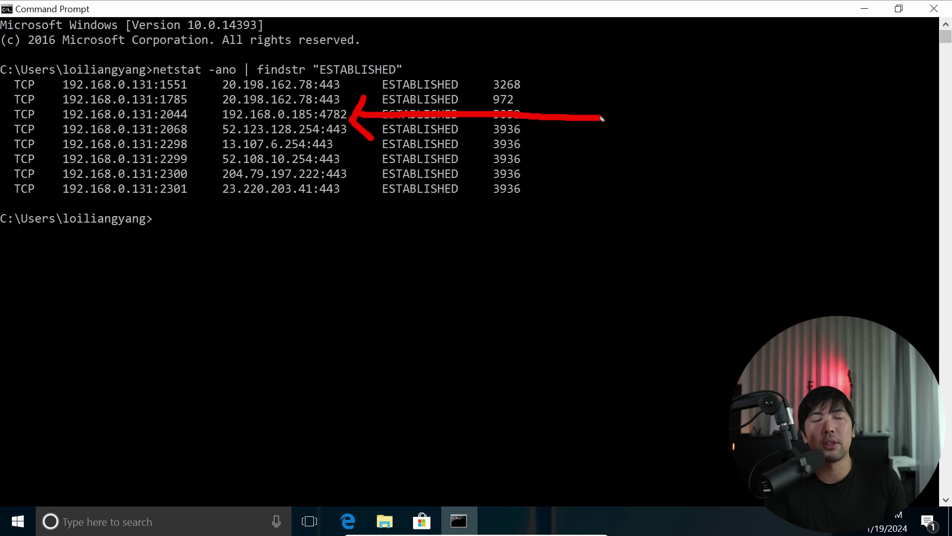
Look up the executable path of process 5052 by running wmic process where processid=5052 get ExecutablePath.
text(wmic process where processid=)
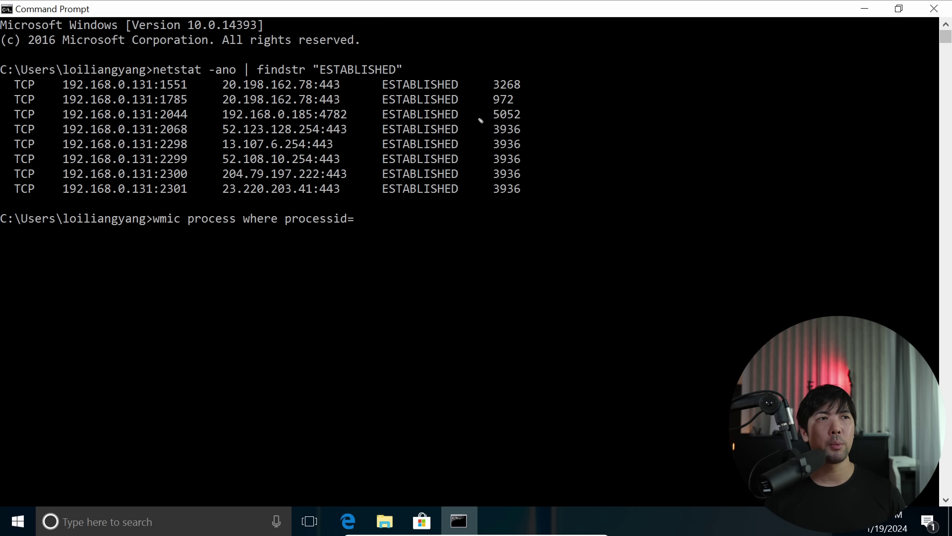
mouse_move(544, 98)
mouse_down()
mouse_move(559, 136)
mouse_move(560, 114)
mouse_move(644, 118)
mouse_up()
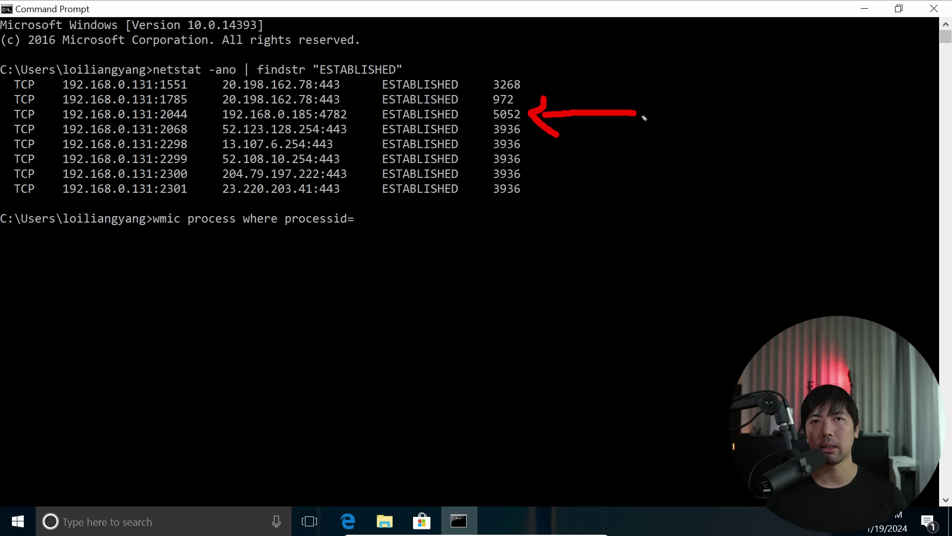
key(Escape)
click(517, 245)
text(5052)
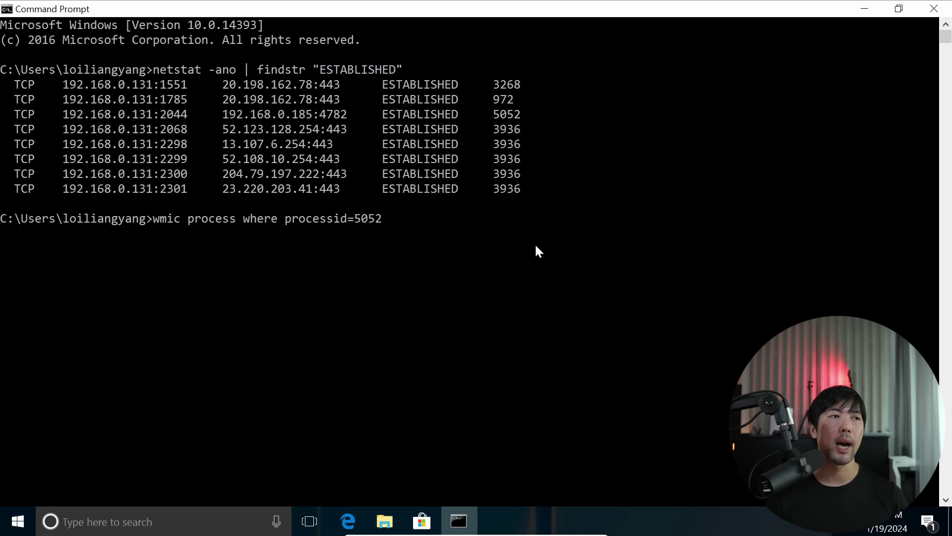
click(412, 303)
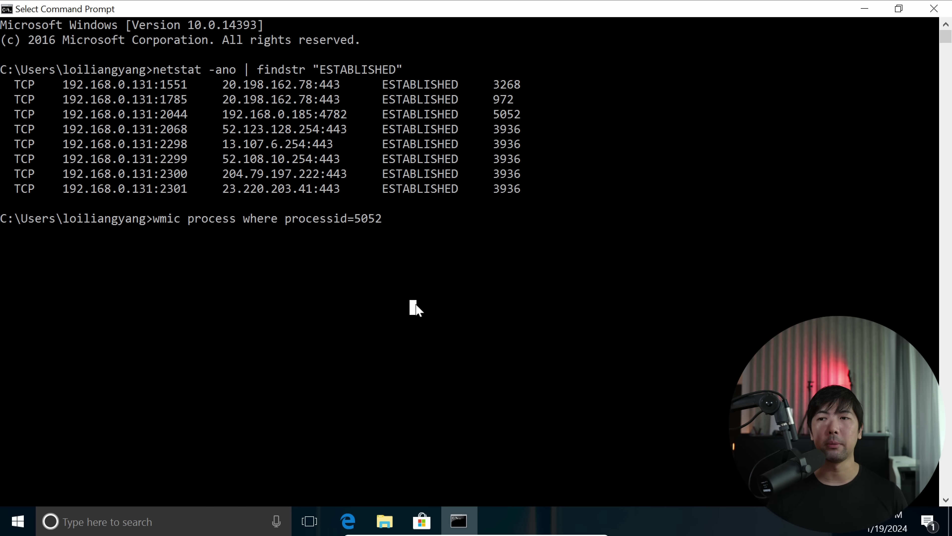
text(get ExeCu)
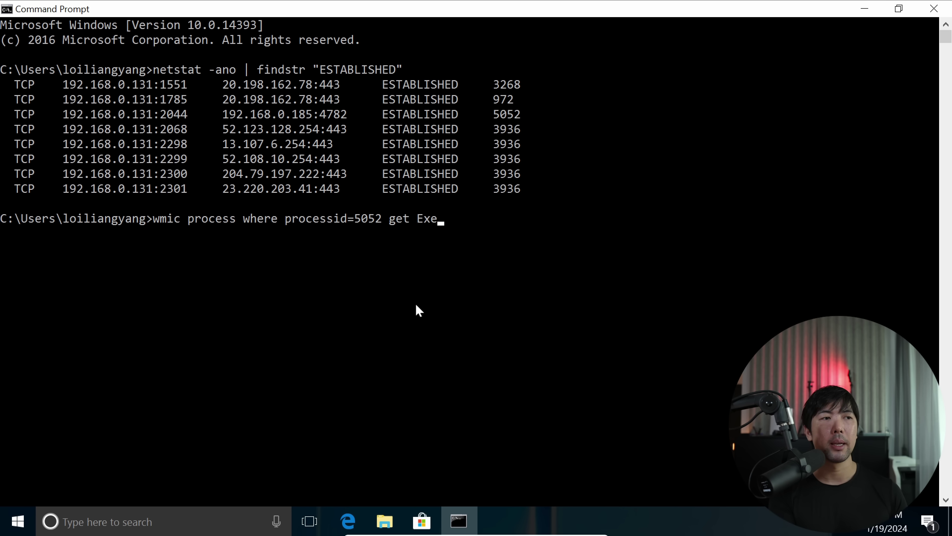
key(BackSpace)
key(BackSpace)
text(cutablePath)
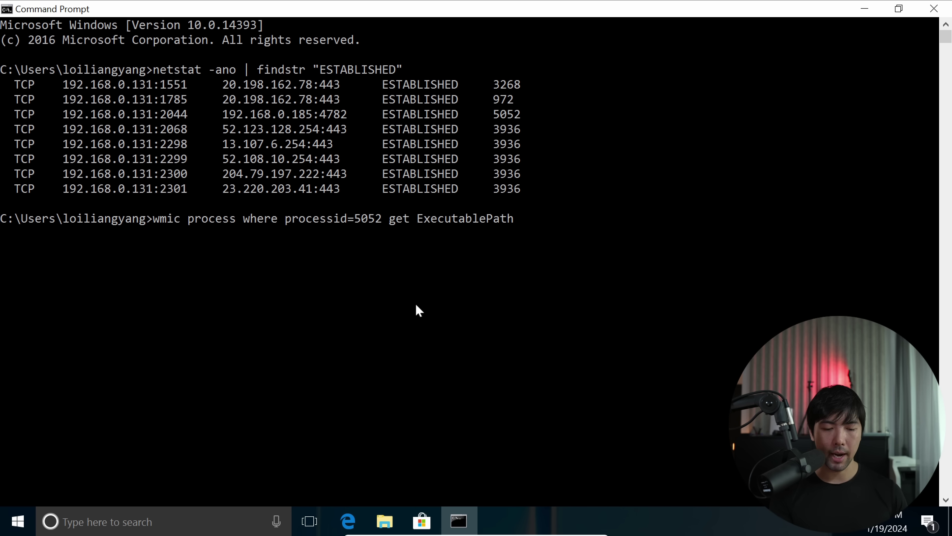
key(Return)
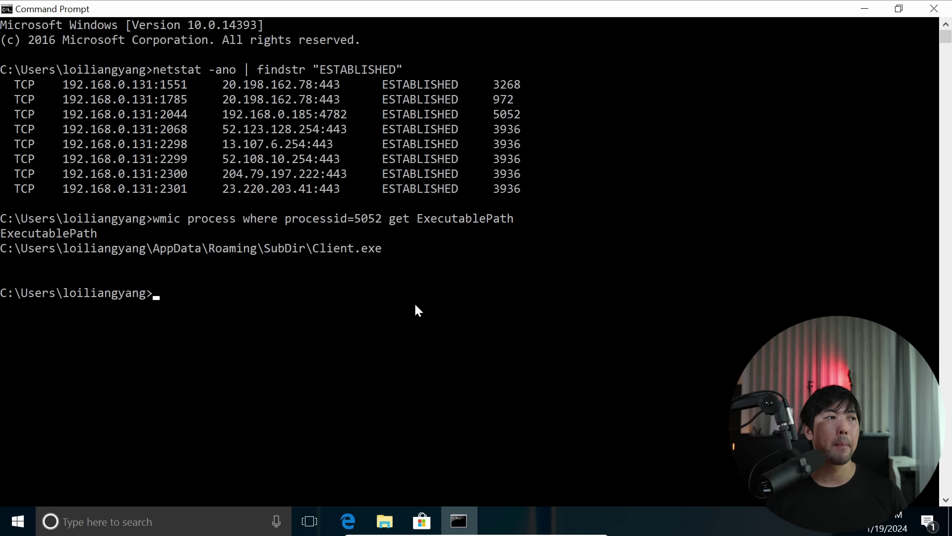
double_click(279, 251)
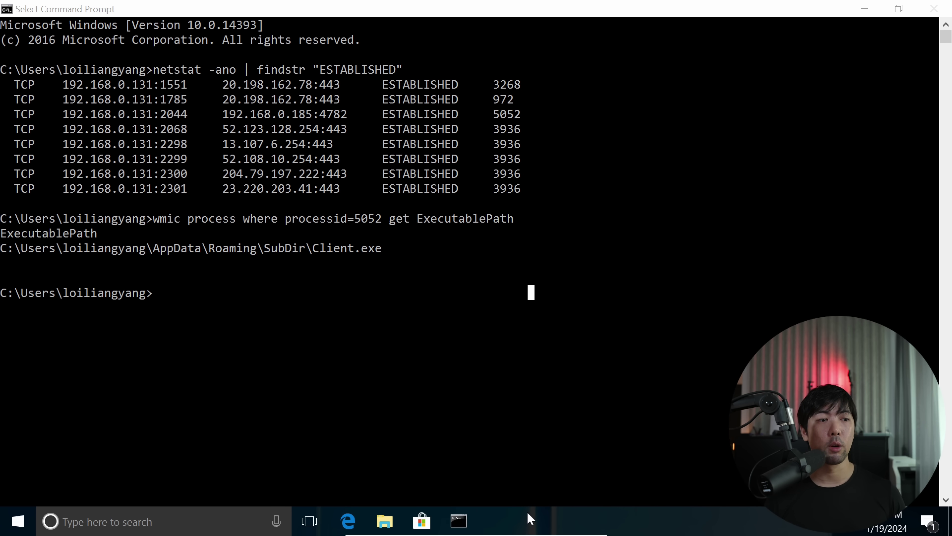
Reopen Task Manager maximized and sort the detailed process list by PID in descending order.
right_click(528, 512)
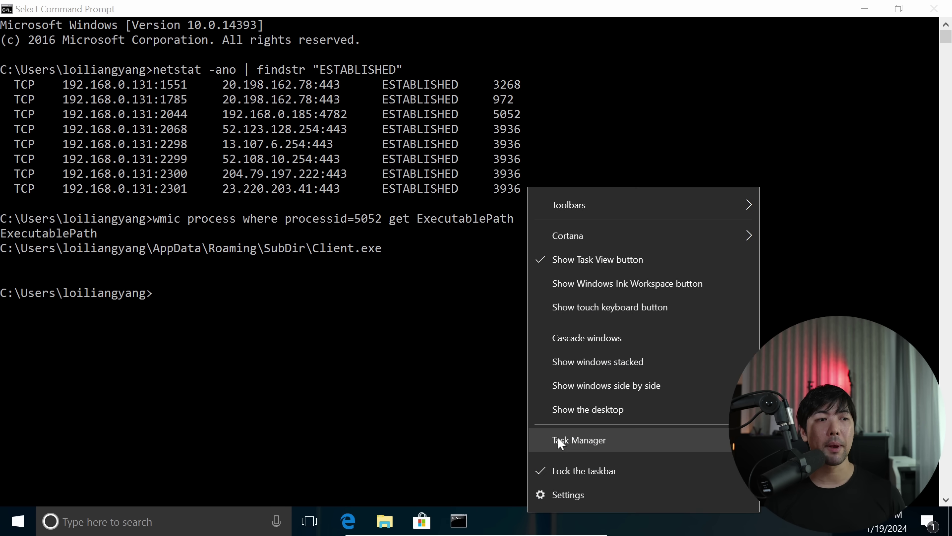
click(558, 438)
click(665, 16)
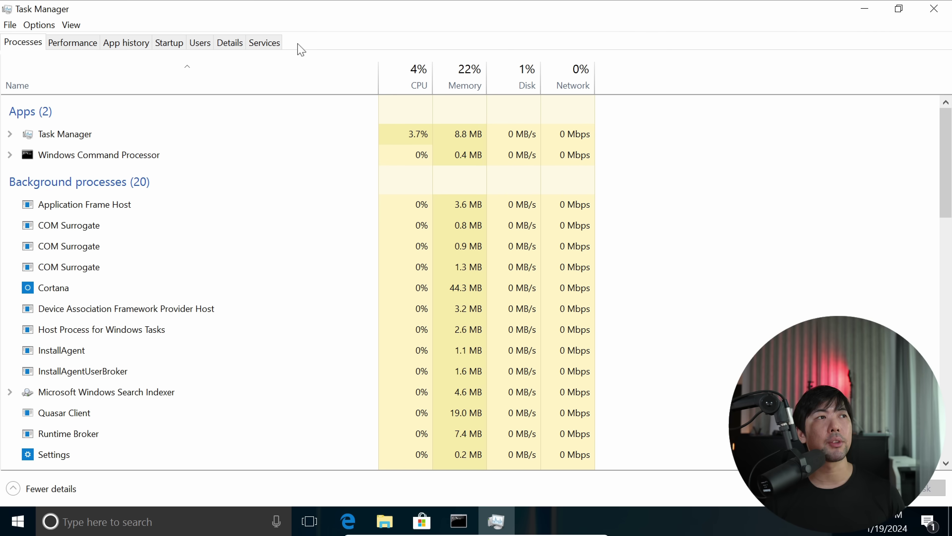
click(230, 42)
click(300, 69)
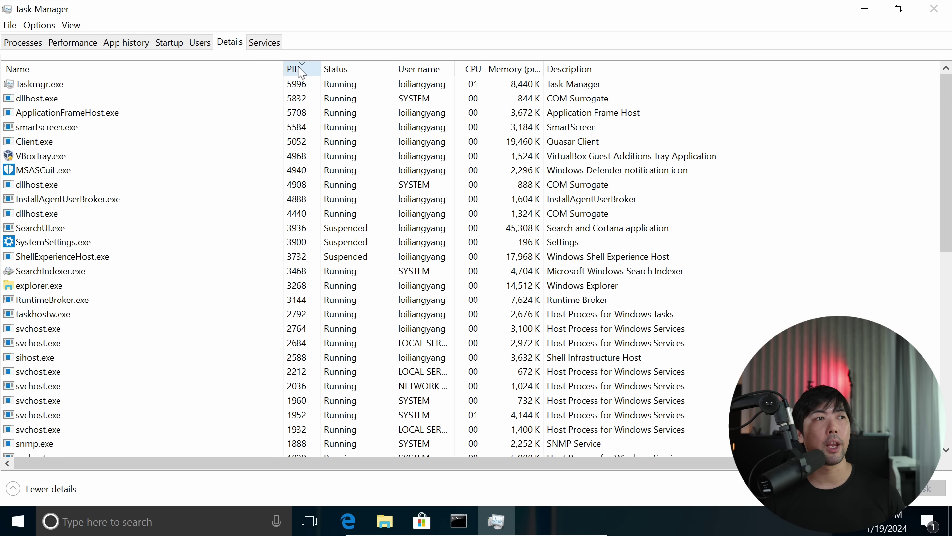
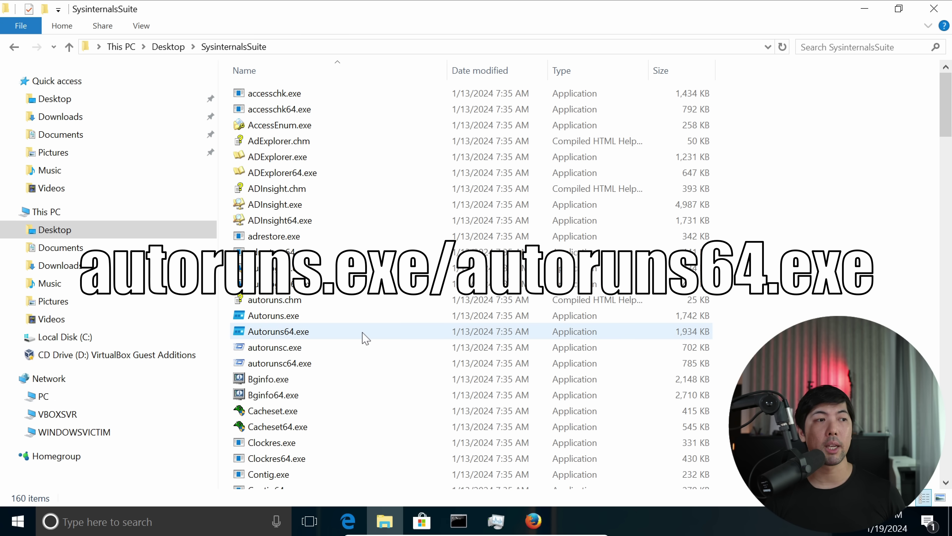
Launch Autoruns64.exe from the SysinternalsSuite folder and compare the publisher verification of Quasar Client Startup with the other autostart entries.
double_click(365, 337)
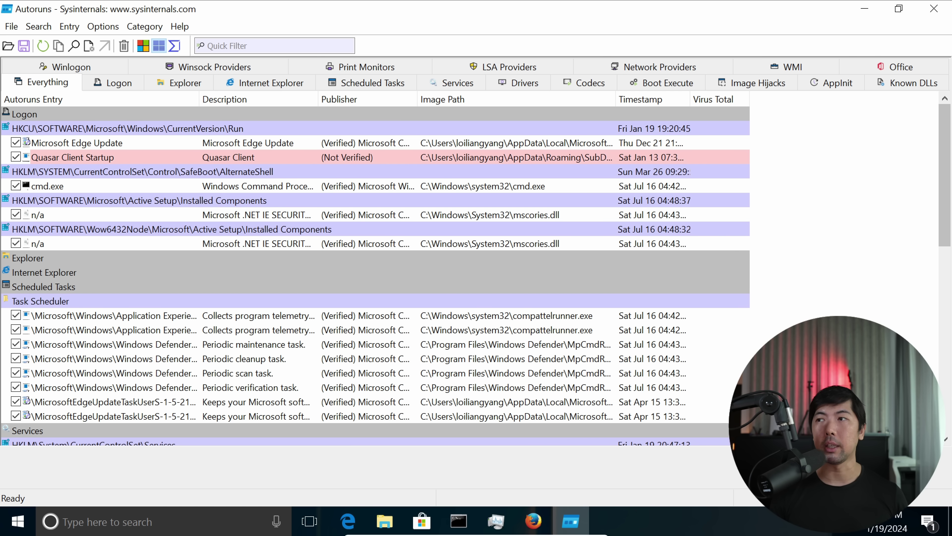
mouse_move(25, 176)
mouse_down()
mouse_move(274, 191)
mouse_move(679, 180)
mouse_move(712, 170)
mouse_up()
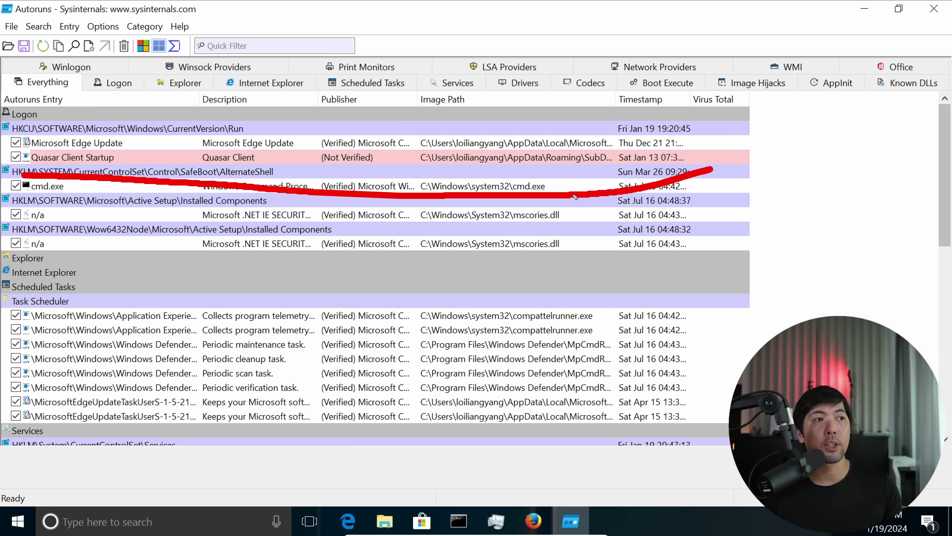
mouse_move(375, 150)
mouse_down()
mouse_move(296, 169)
mouse_move(369, 147)
mouse_up()
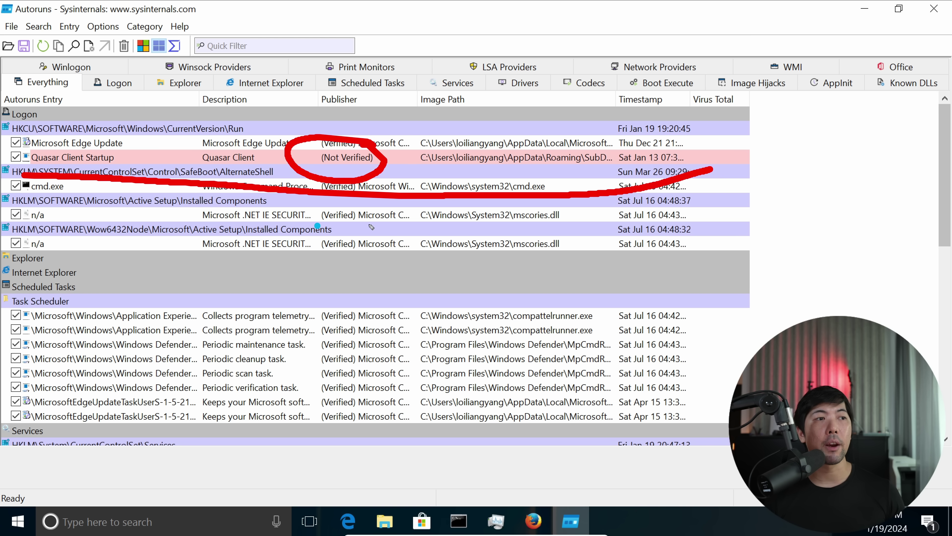
drag(317, 226, 412, 225)
drag(322, 260, 421, 261)
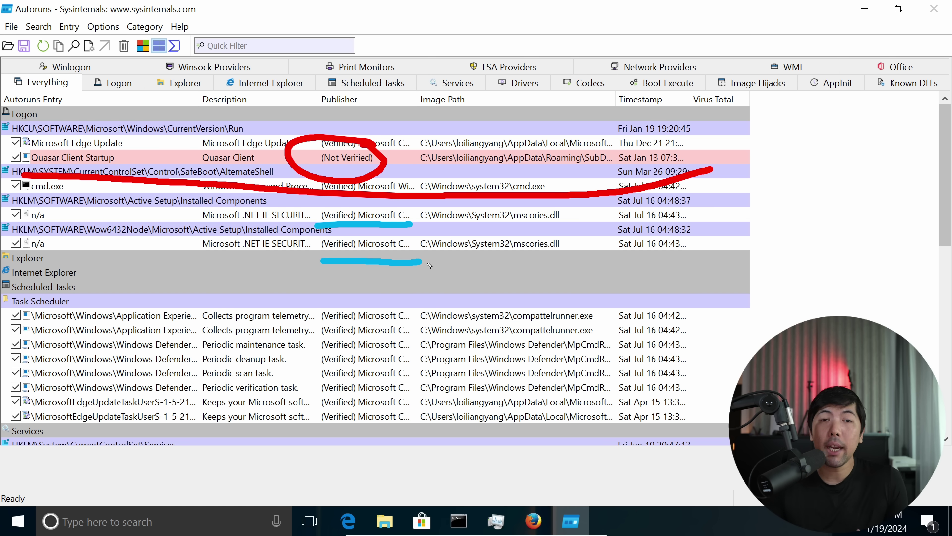
key(Escape)
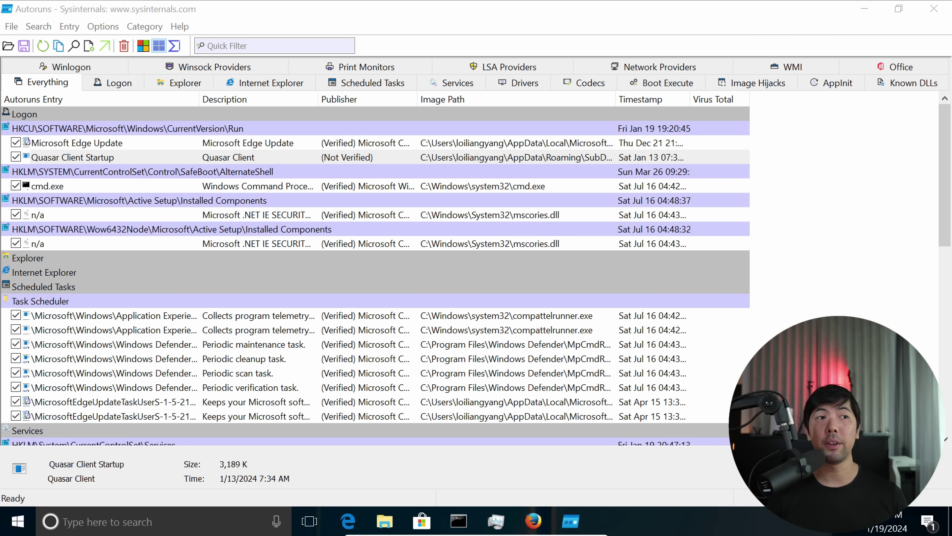
Open Process Explorer from the Quasar Client Startup entry in Autoruns.
click(273, 160)
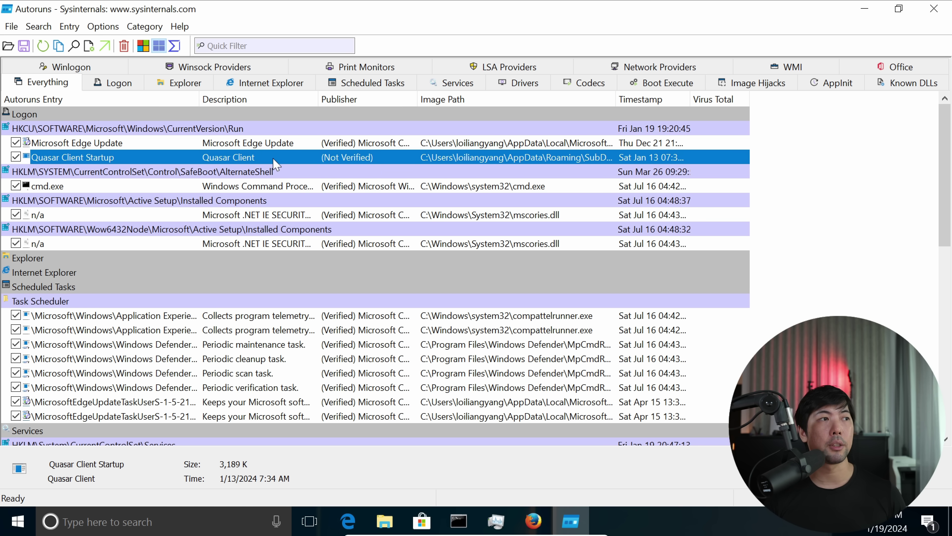
right_click(276, 164)
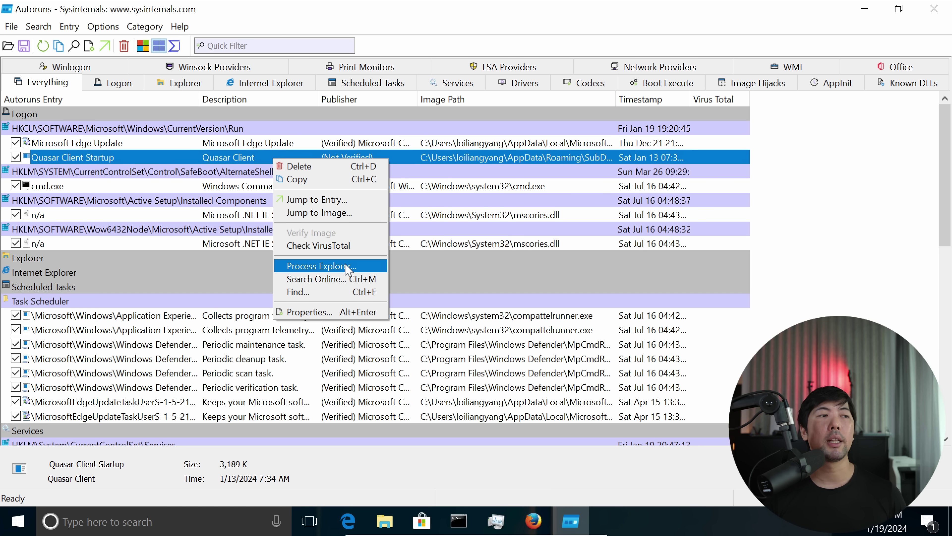
click(322, 265)
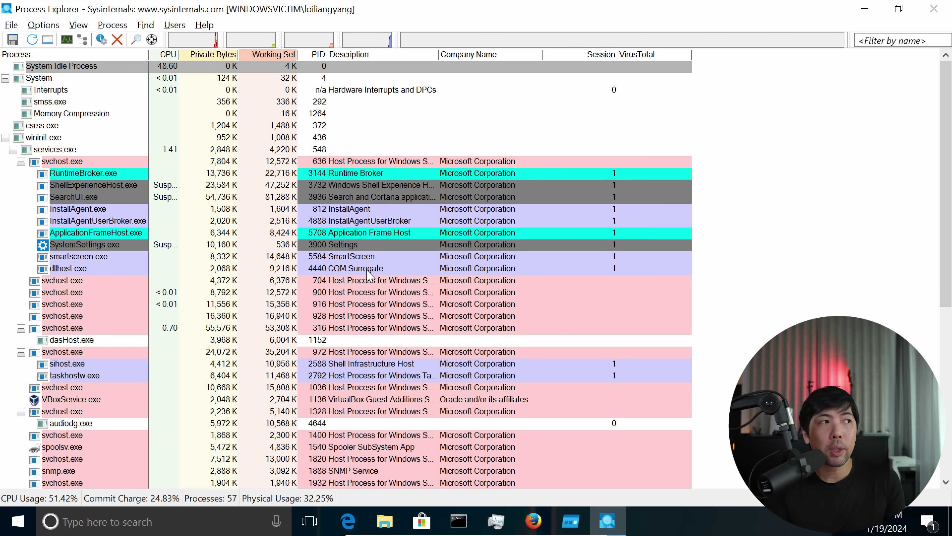
mouse_move(77, 295)
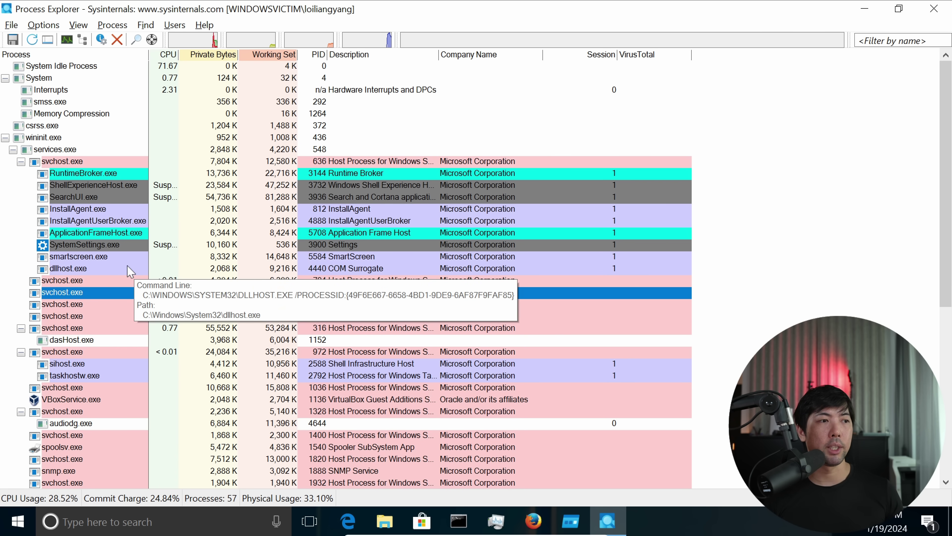
Open the properties of Client.exe in the process list and examine the local and remote addresses of its TCP/IP connection.
scroll(126, 274, down, 8)
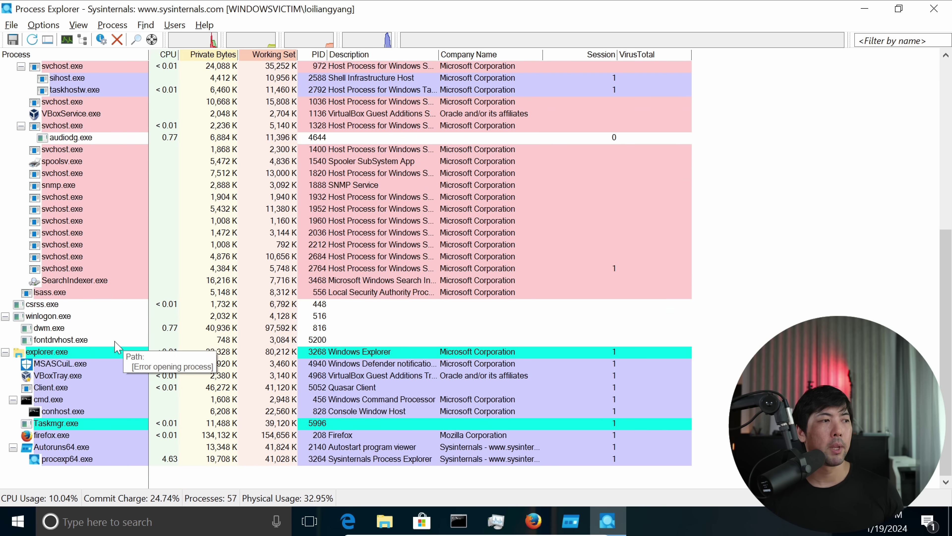
click(77, 387)
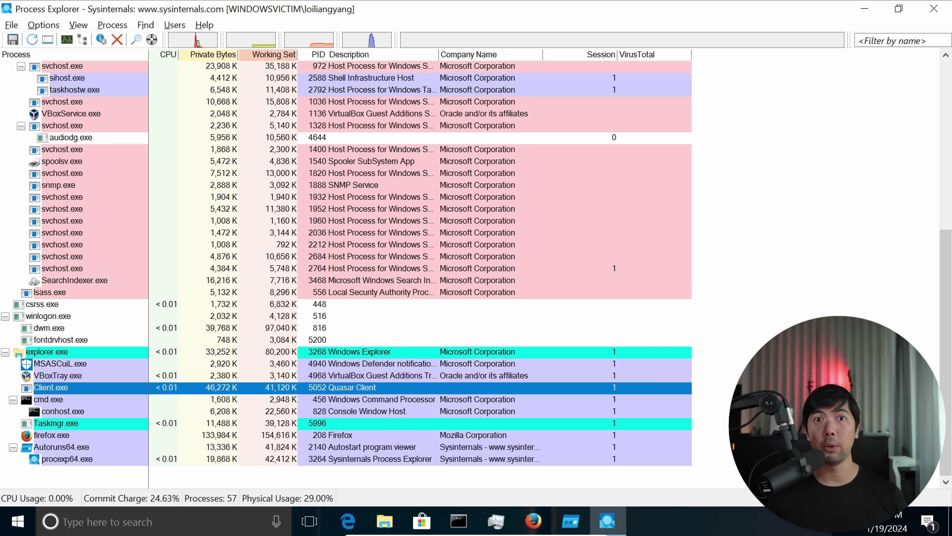
right_click(289, 386)
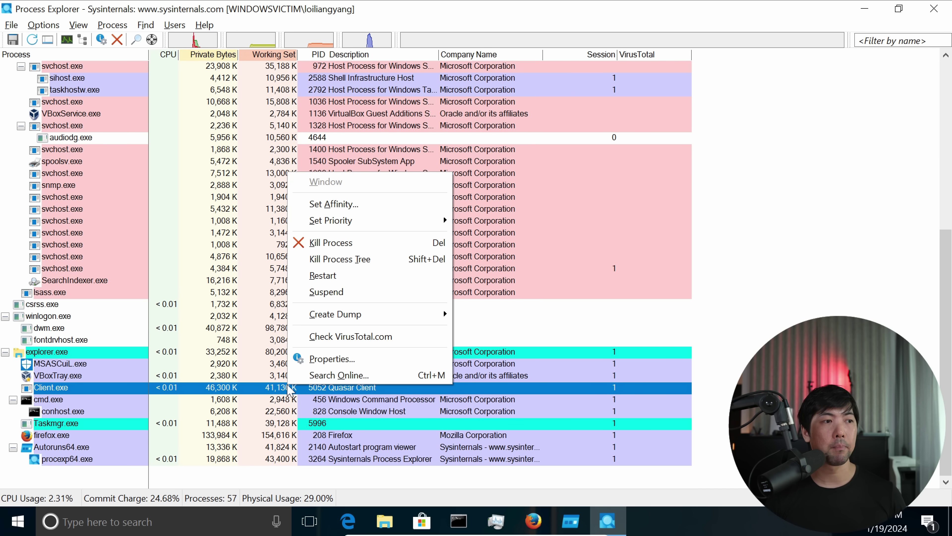
click(331, 359)
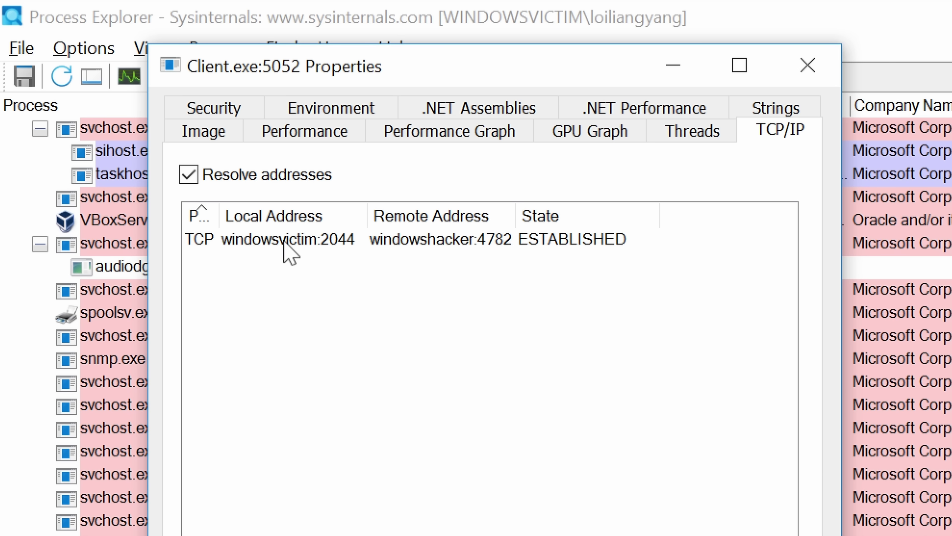
click(415, 242)
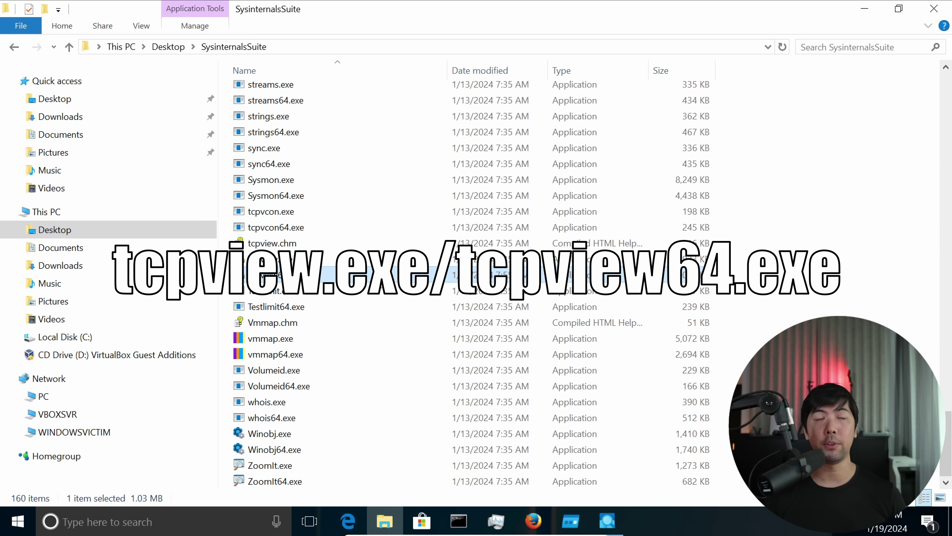
Launch TCPView from the SysinternalsSuite folder and kill the Client.exe process that holds the connection on remote port 4782.
double_click(374, 277)
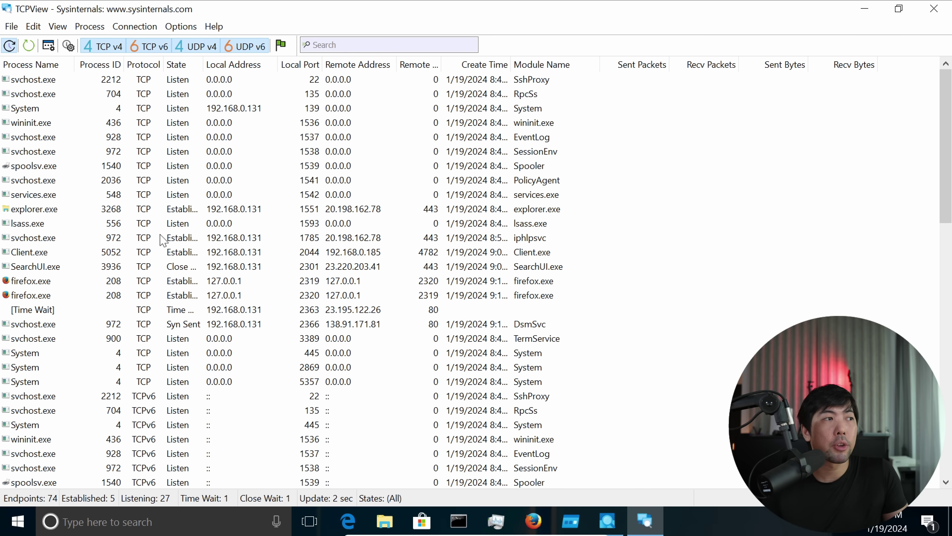
click(55, 258)
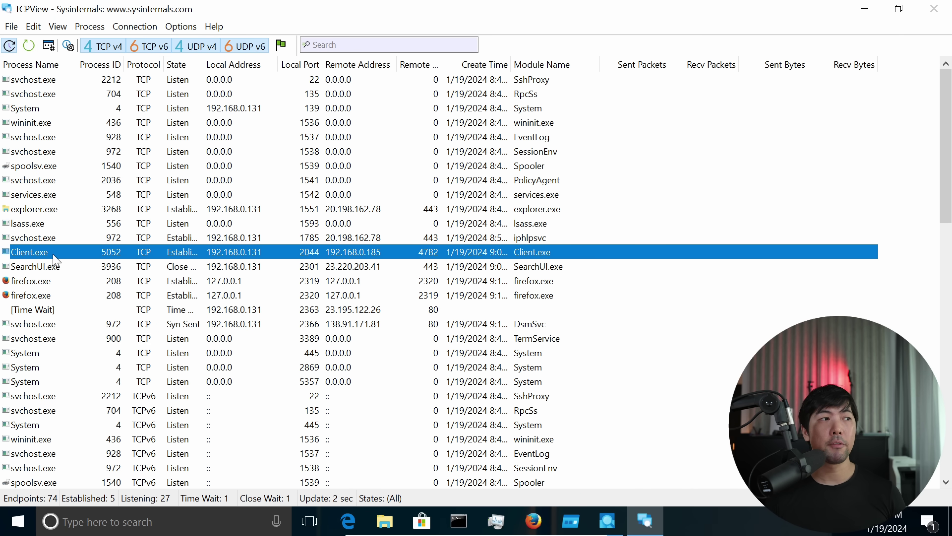
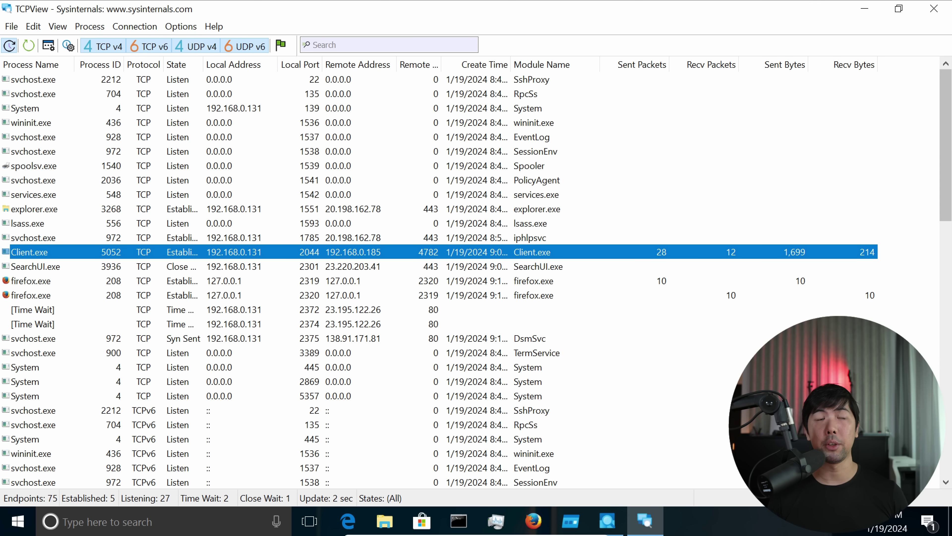
right_click(602, 251)
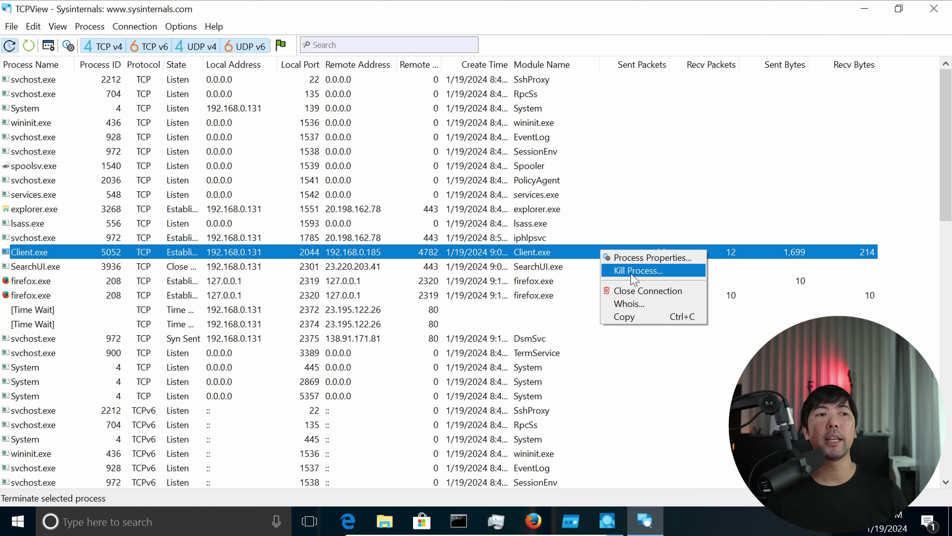
click(632, 271)
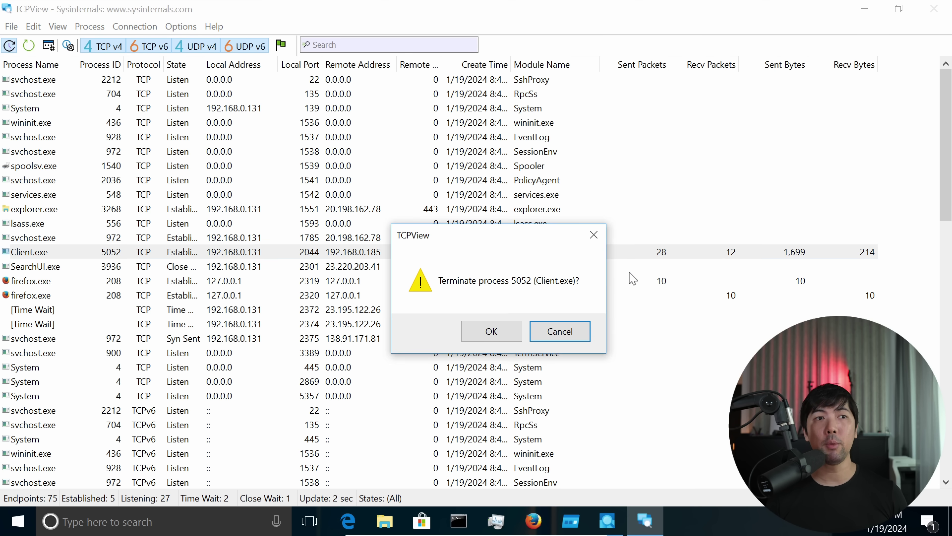
click(494, 331)
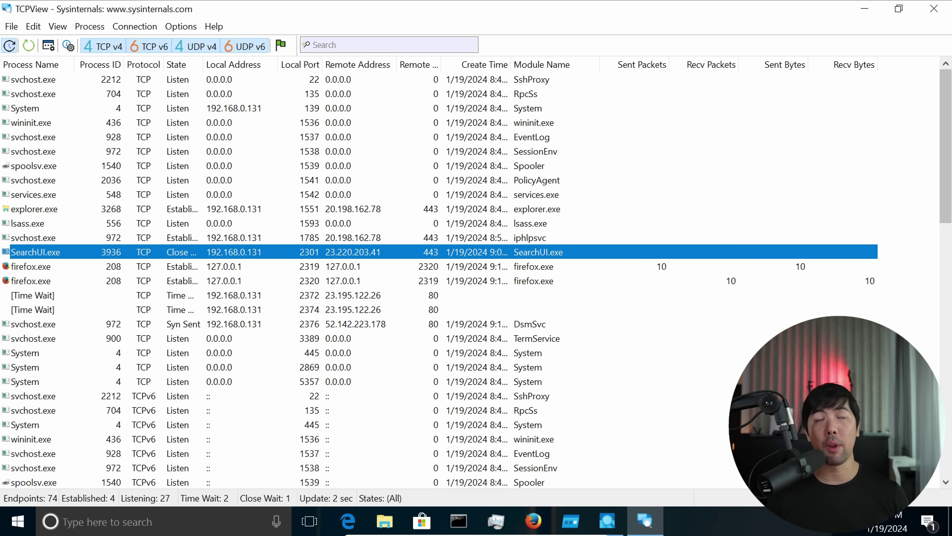
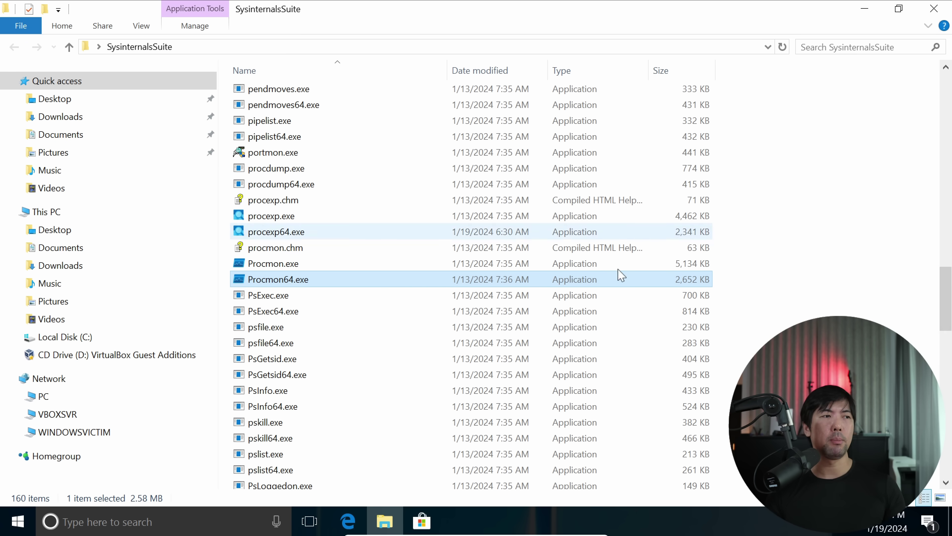
Launch Procmon64.exe from the SysinternalsSuite folder and reset its saved filter to the default conditions.
double_click(408, 279)
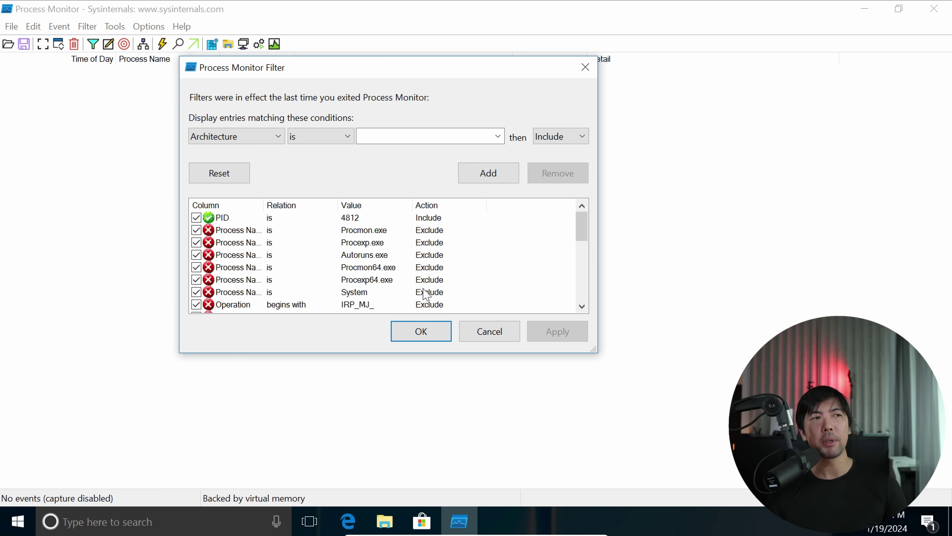
click(233, 177)
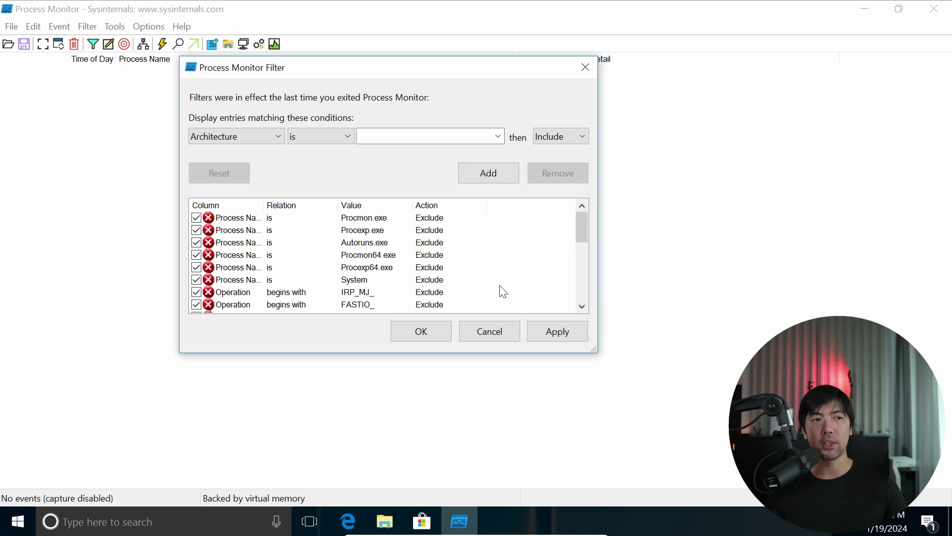
click(556, 332)
click(431, 332)
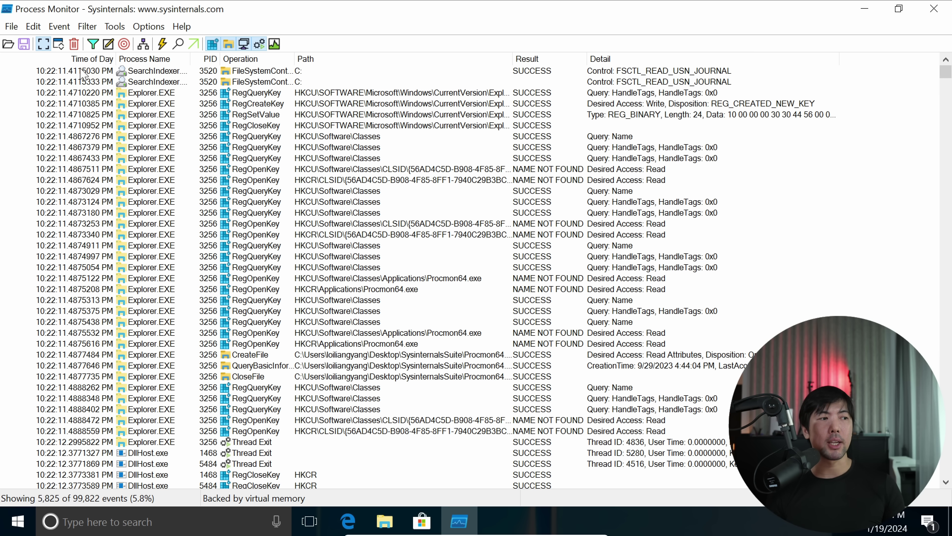
Add and apply an event filter that includes entries whose Process Name is Client.exe.
click(93, 44)
click(257, 115)
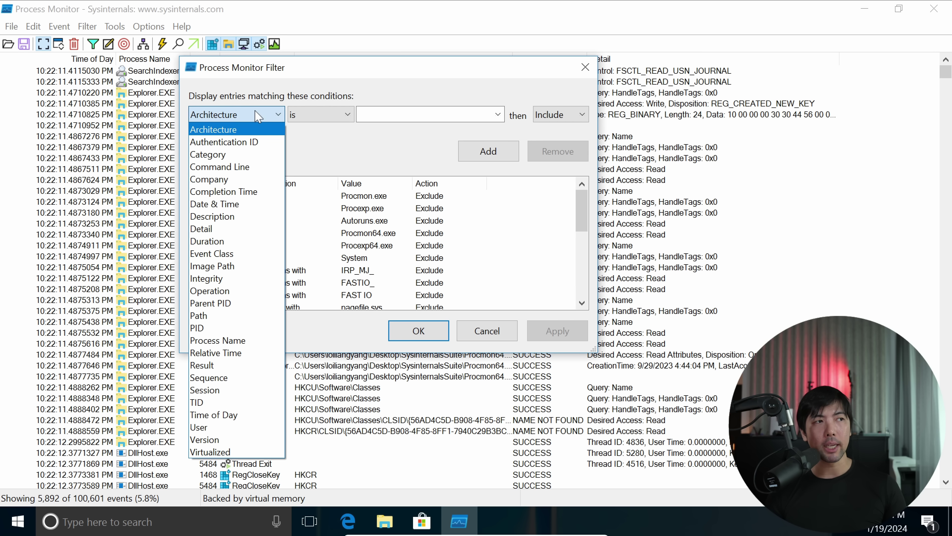
click(233, 340)
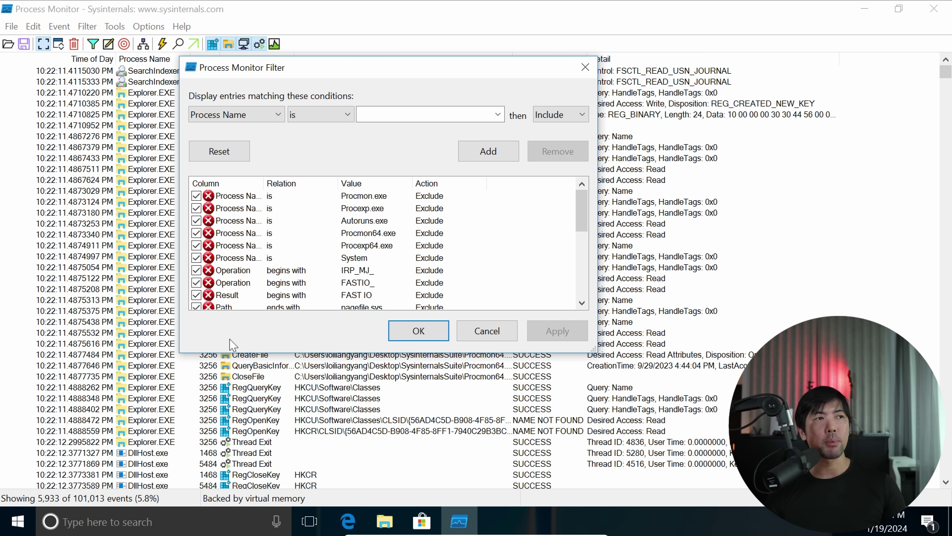
click(399, 114)
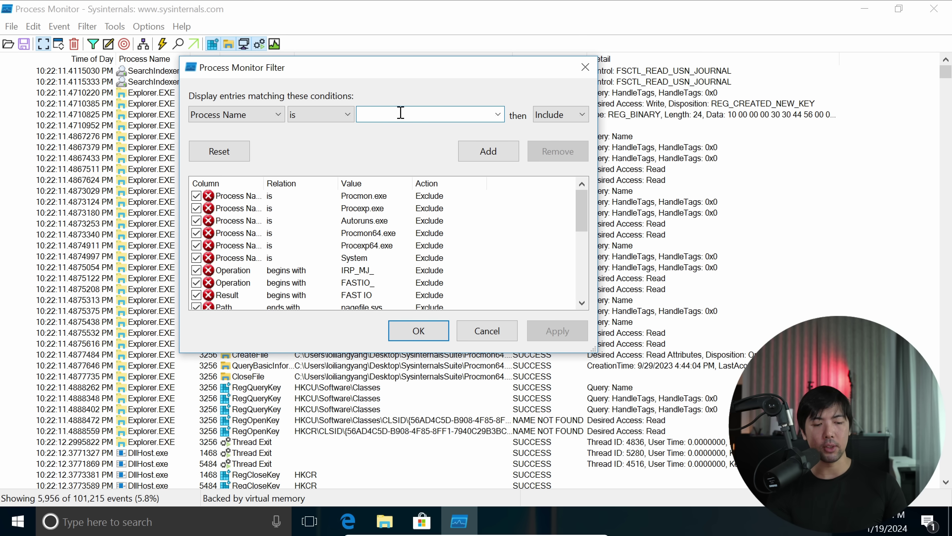
text(Client.exe)
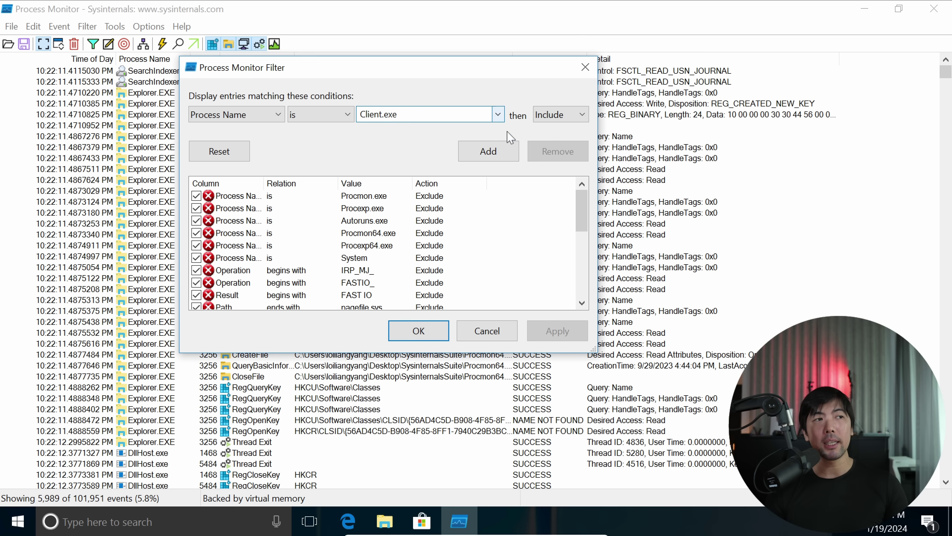
click(489, 152)
click(557, 332)
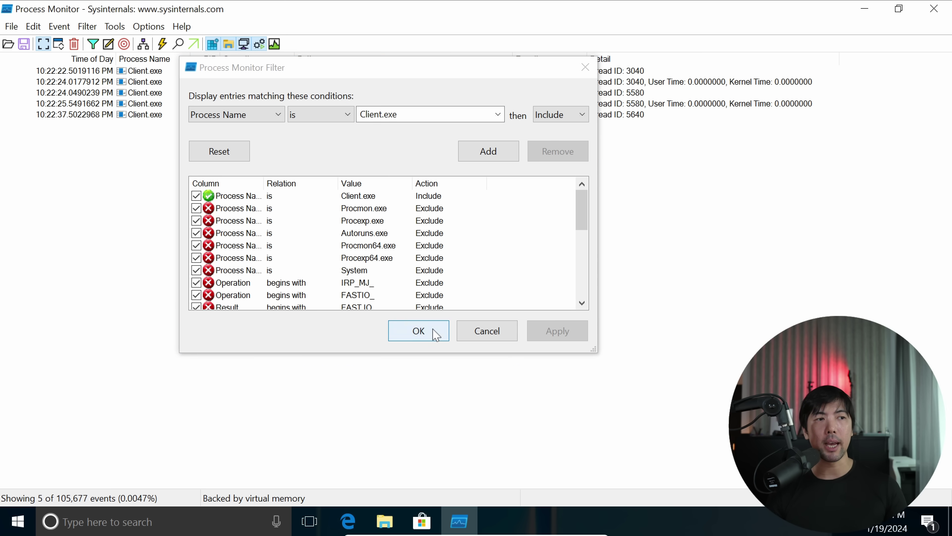
click(436, 333)
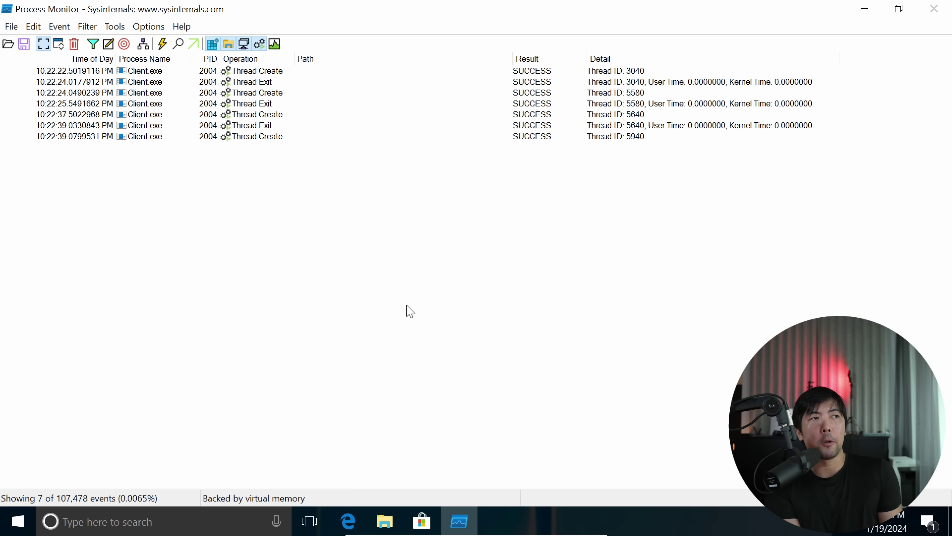
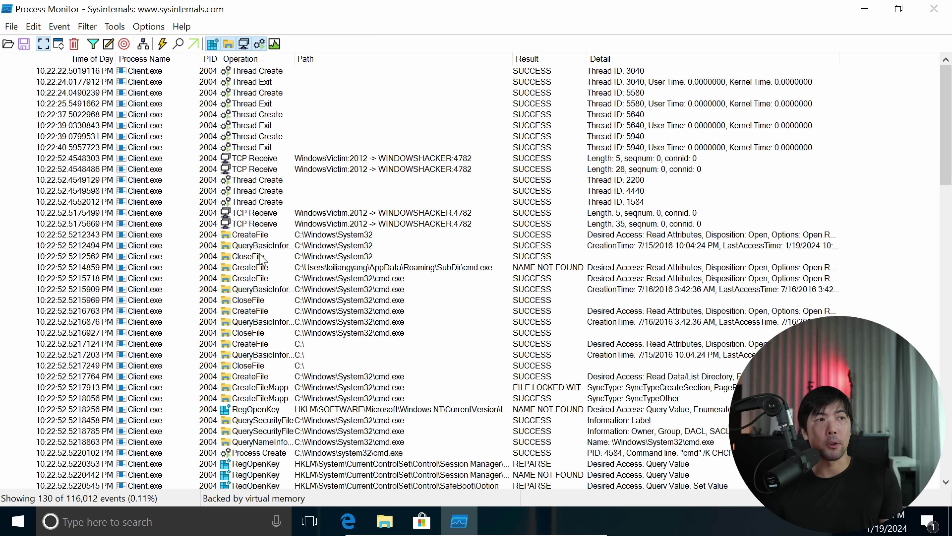
Inspect the first TCP Receive event of Client.exe and the properties of its CreateFile event on C:\Windows\System32\cmd.exe.
click(378, 160)
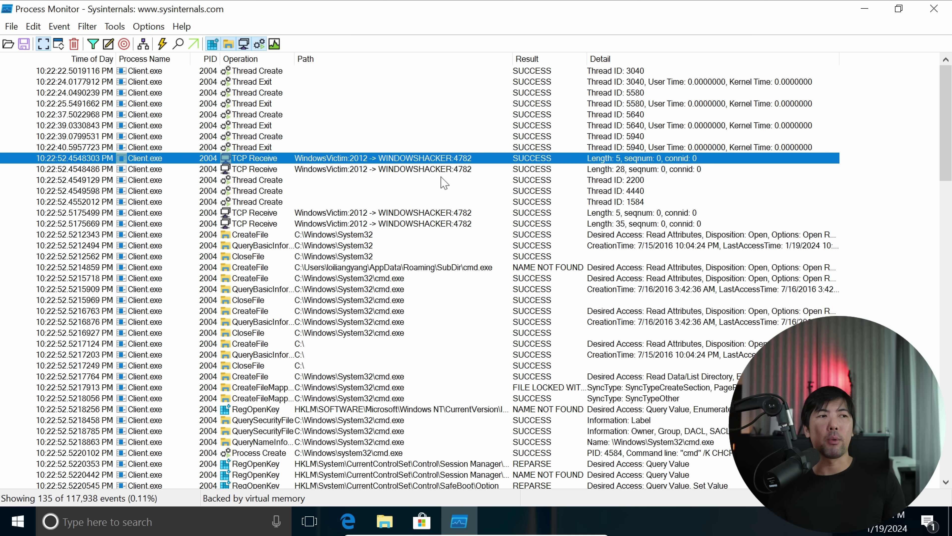
click(417, 278)
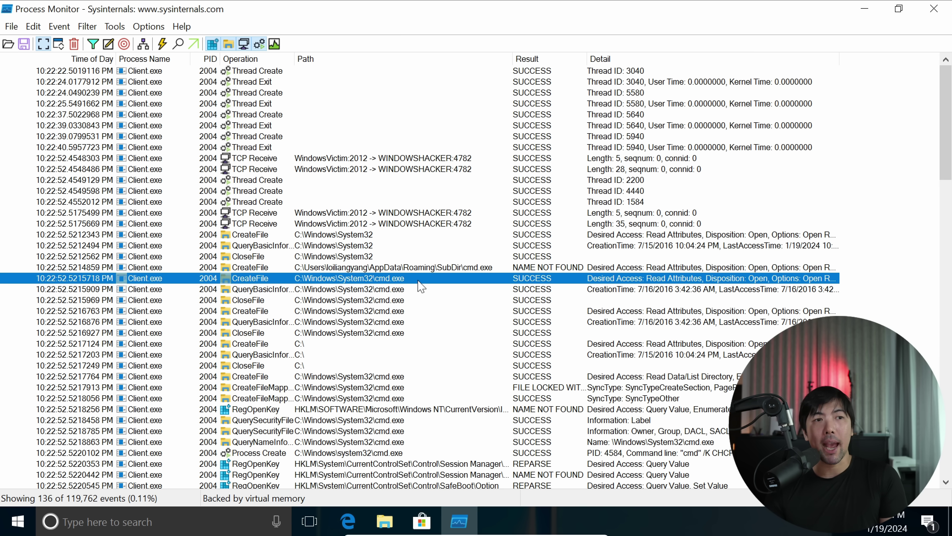
right_click(419, 281)
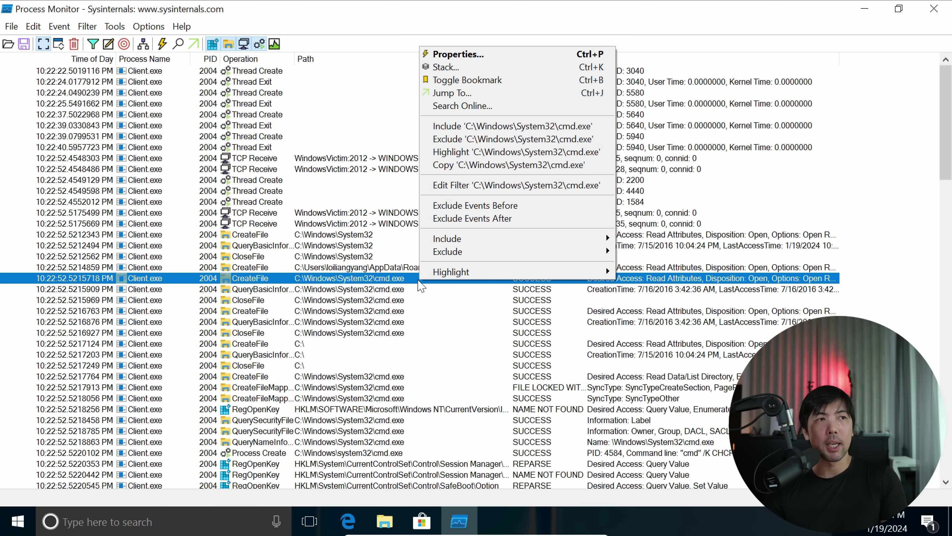
click(487, 54)
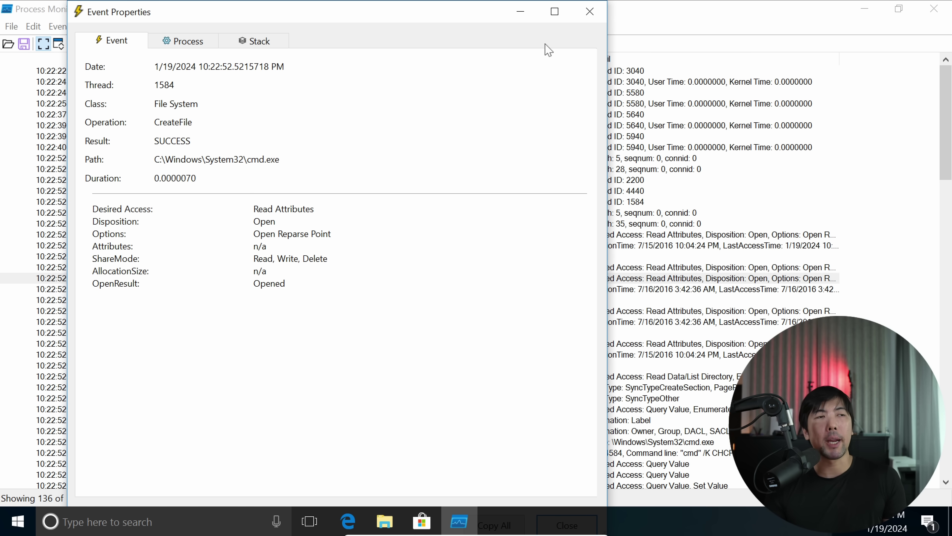
click(589, 12)
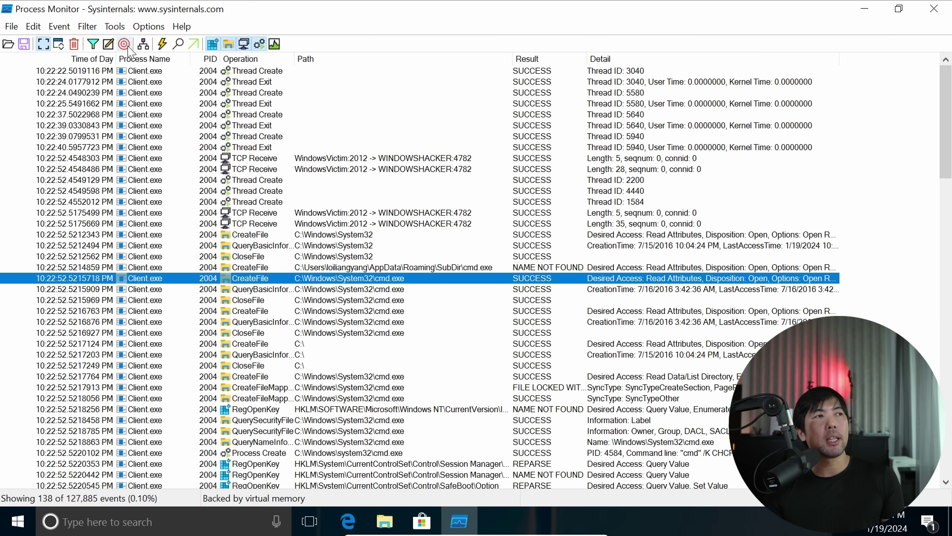
Open the Process Tree and examine the cmd.exe and whoami.exe processes under Client.exe.
click(143, 45)
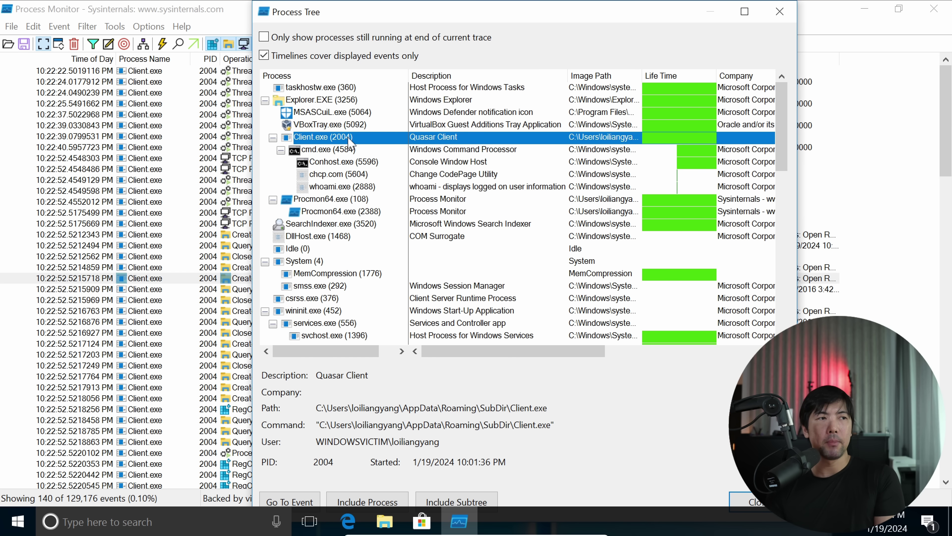
click(362, 150)
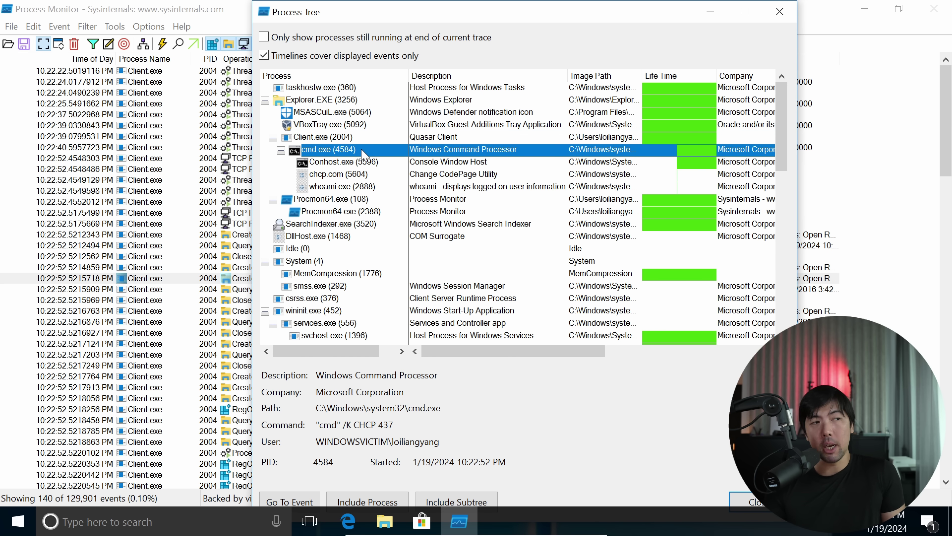
click(374, 187)
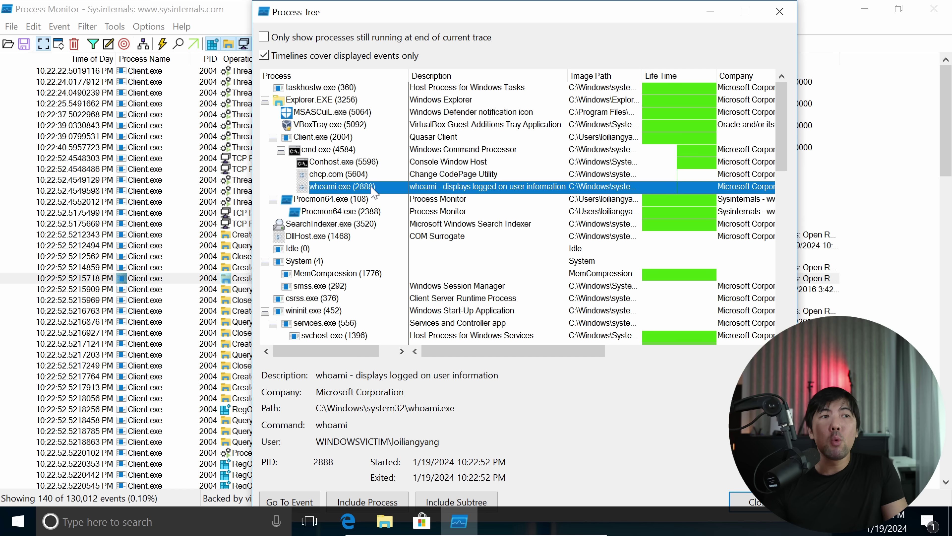